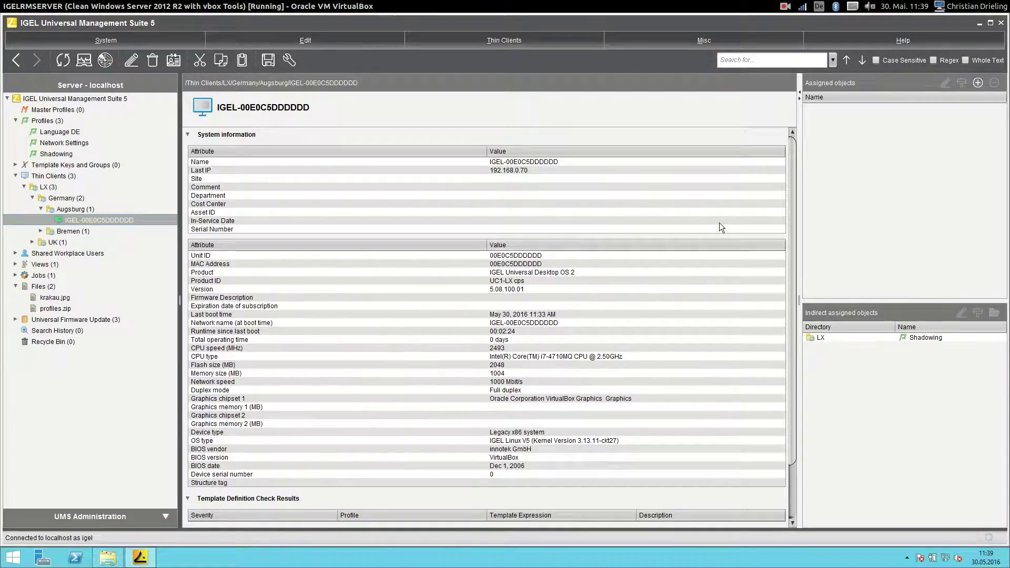
Minimize UMS and browse the desktop chrome 47 package to target\chrome.
click(980, 24)
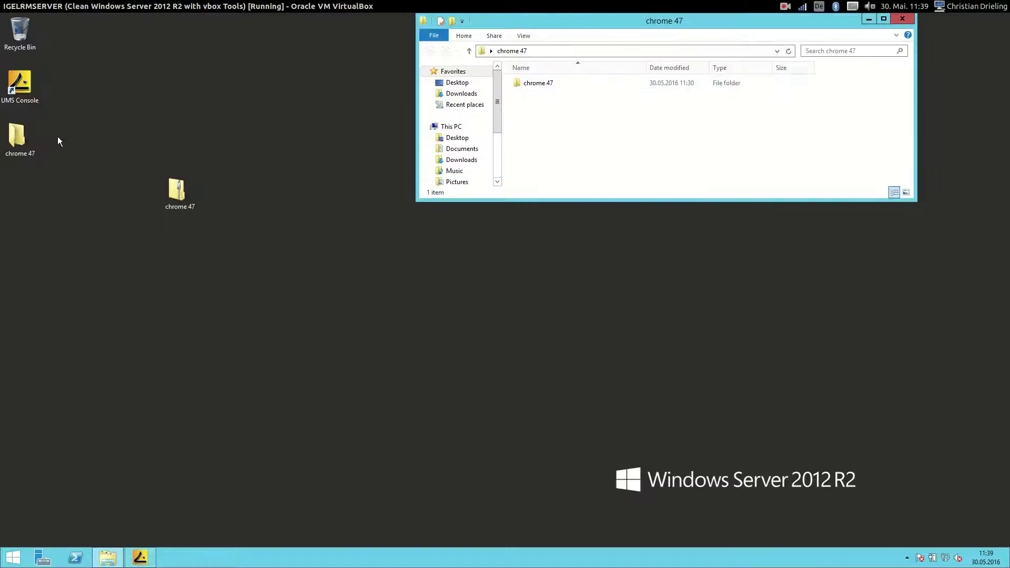
click(907, 19)
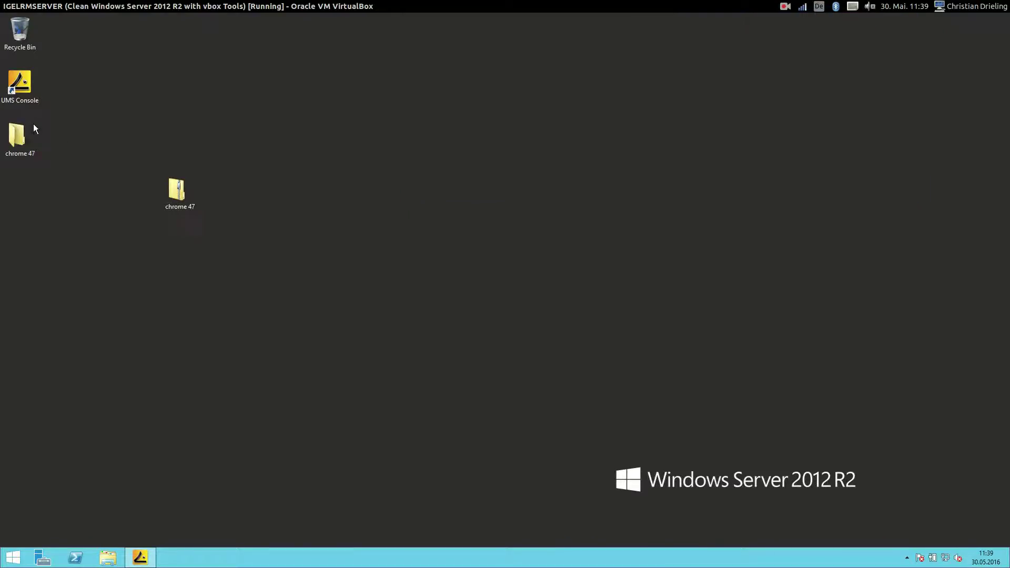
double_click(16, 136)
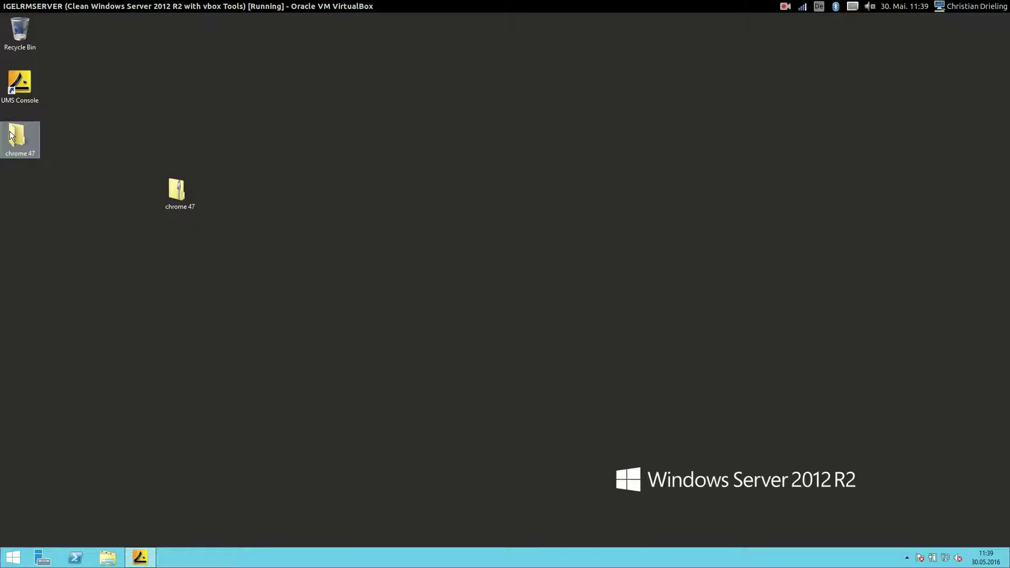
double_click(531, 83)
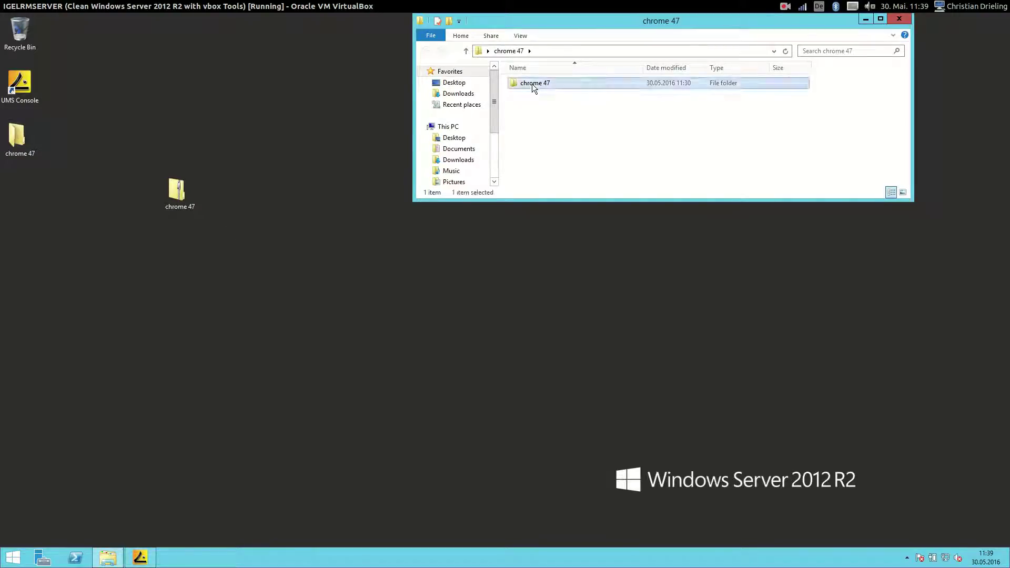
double_click(528, 94)
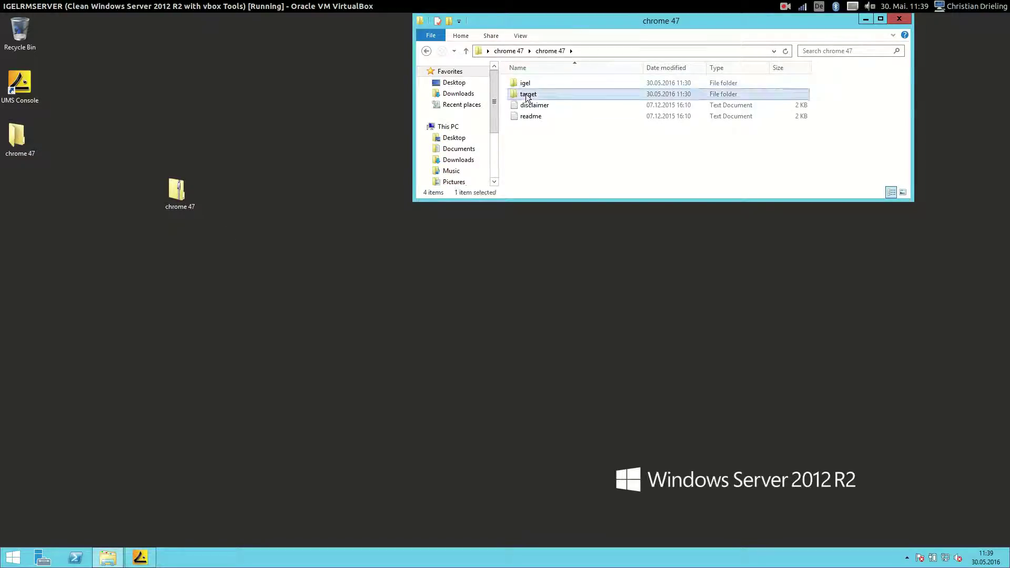
double_click(532, 84)
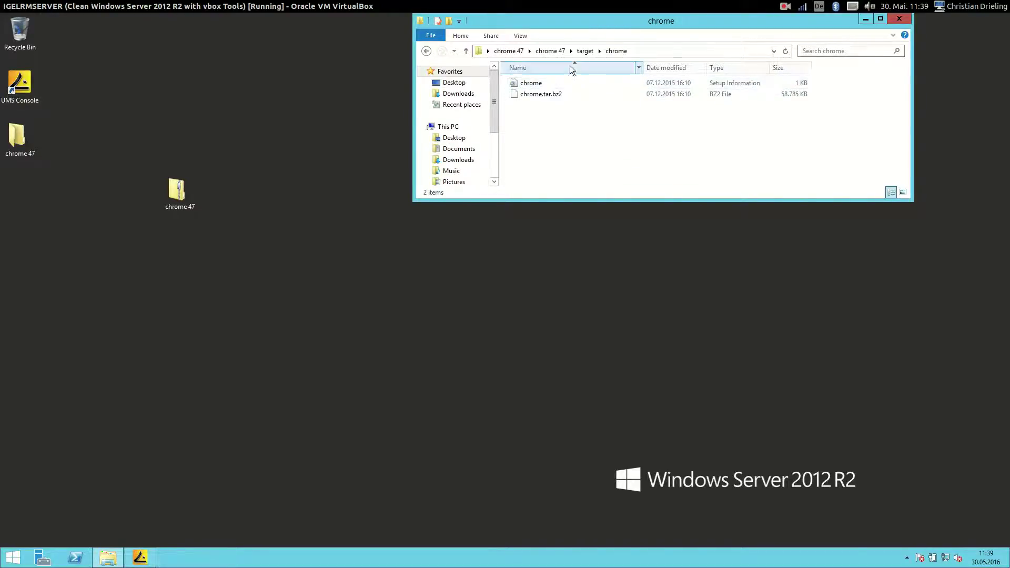
Find the profiles zip in chrome 47\igel\profiles, then return to the UMS console.
click(557, 51)
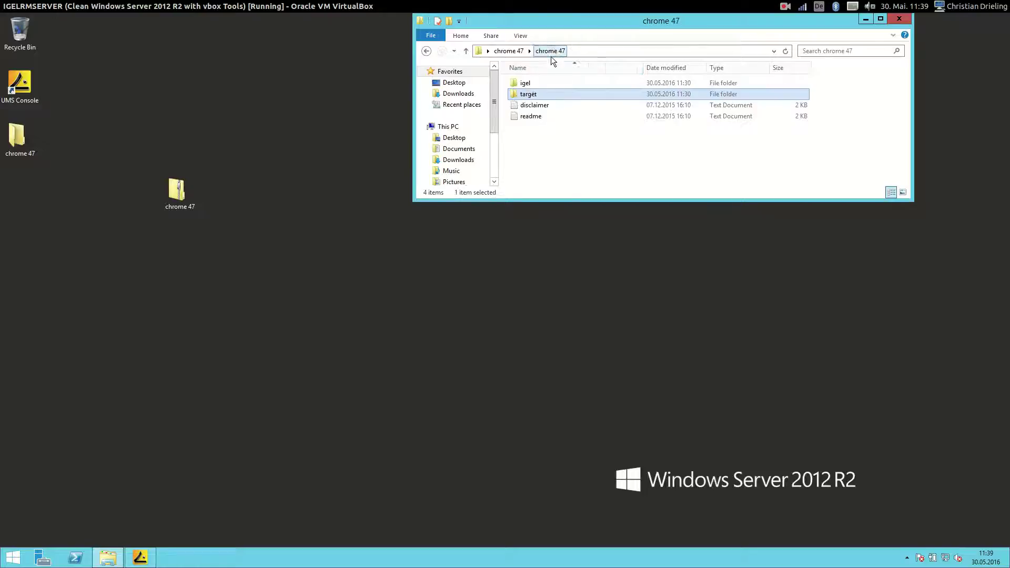
double_click(528, 83)
double_click(531, 84)
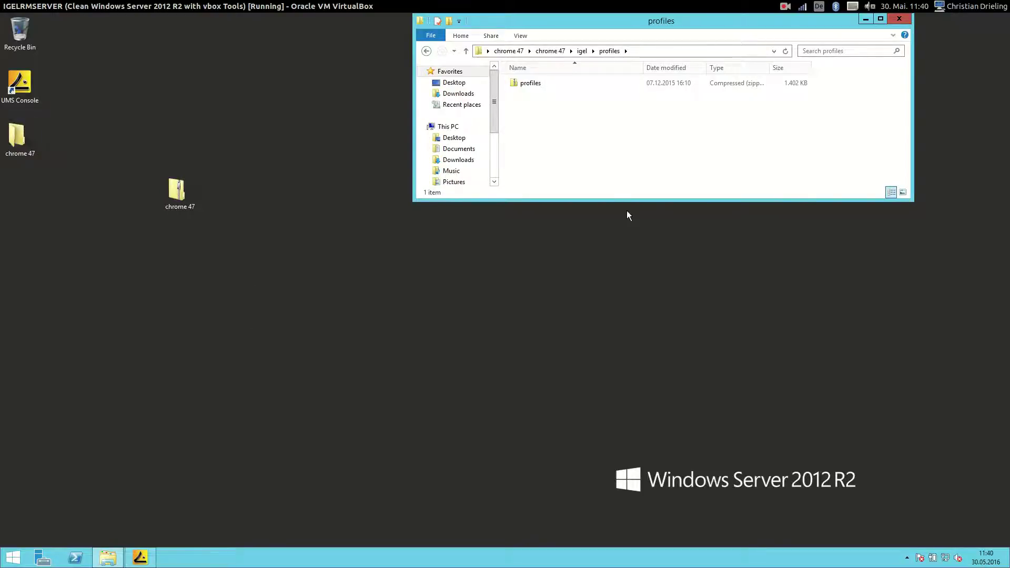
click(140, 558)
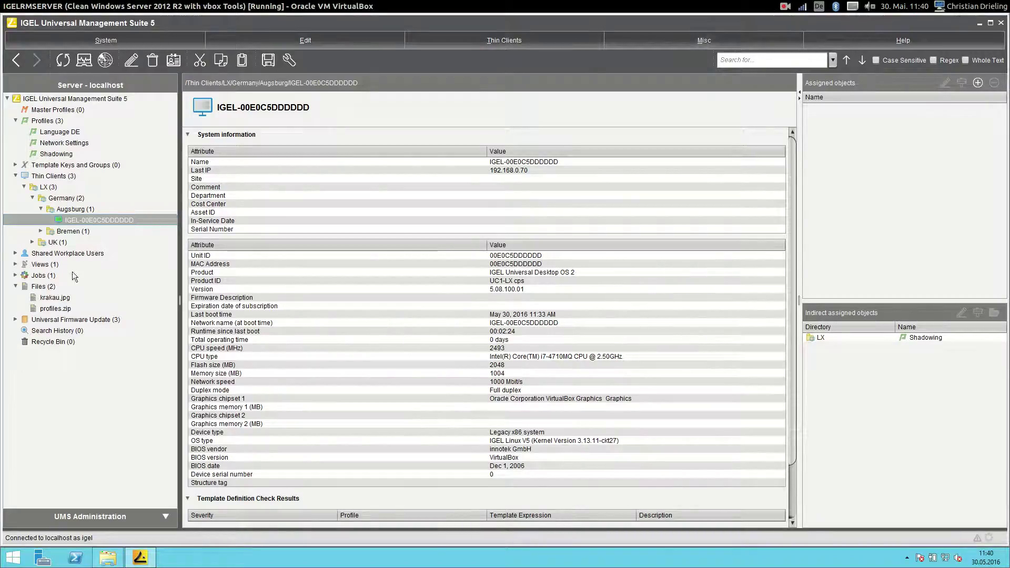
Start a new server file under Files and point the file chooser at the Desktop.
right_click(30, 287)
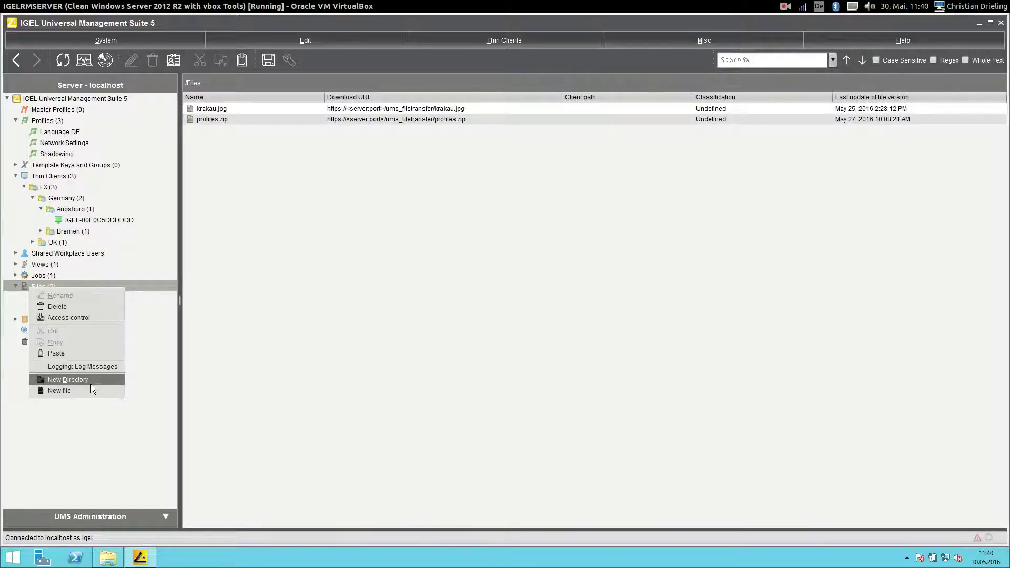
click(70, 390)
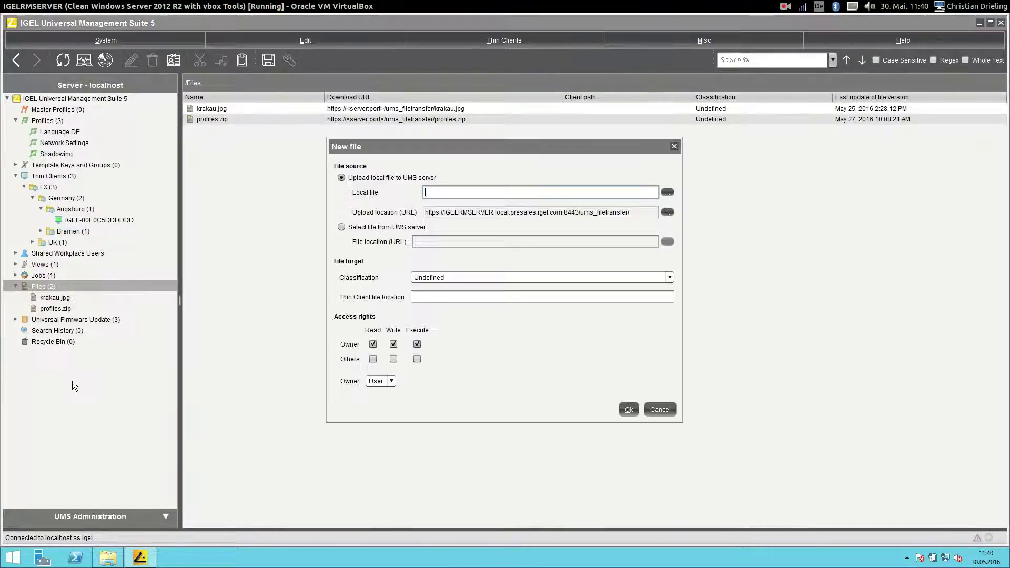
click(667, 192)
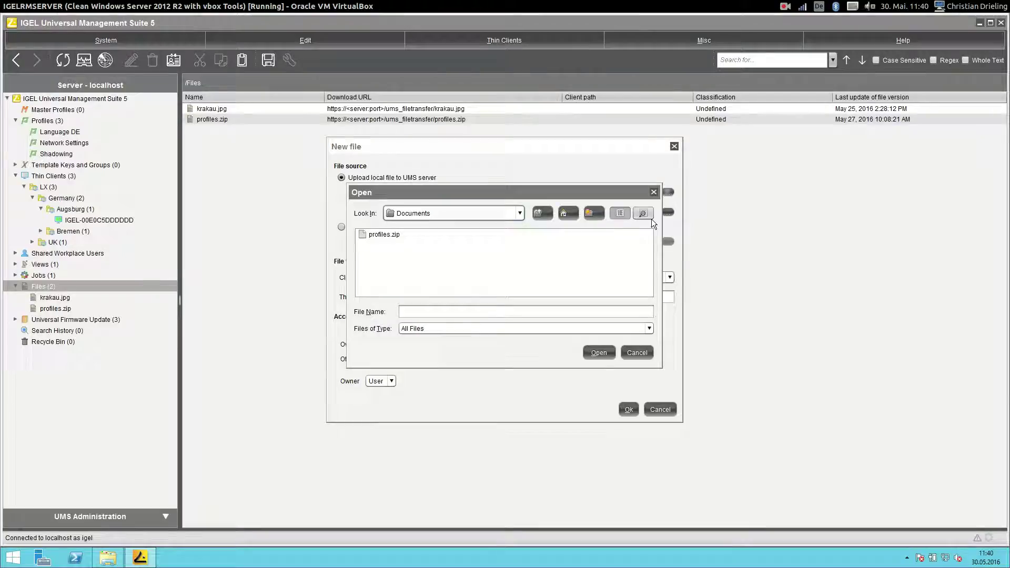
click(487, 213)
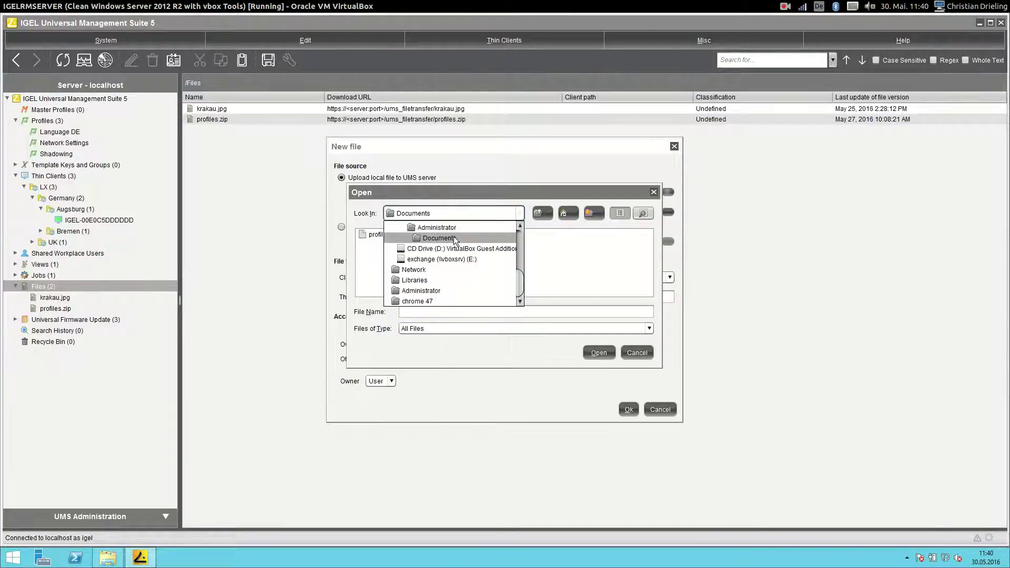
scroll(456, 249, up, 2)
scroll(456, 250, up, 2)
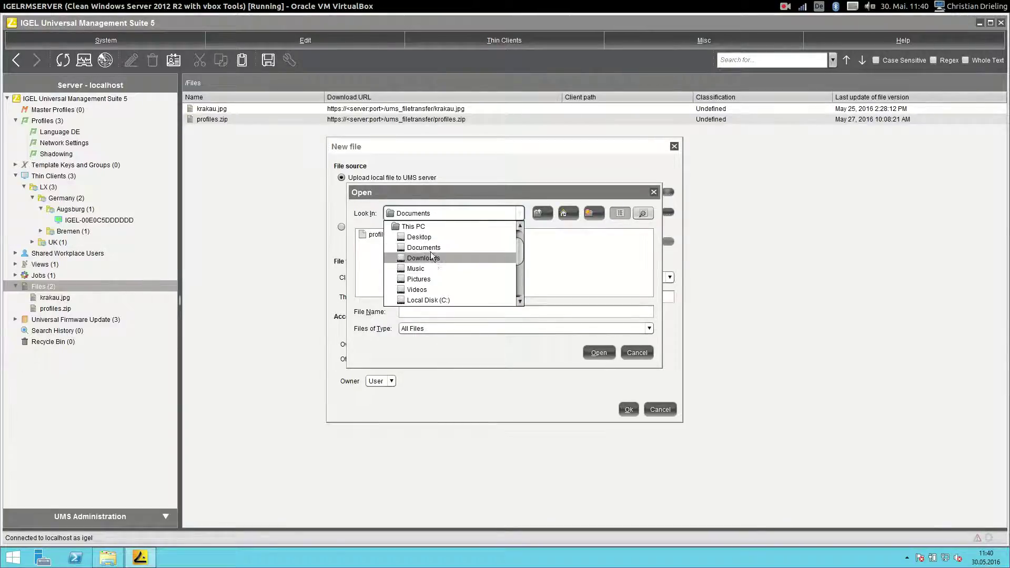
click(430, 251)
click(447, 214)
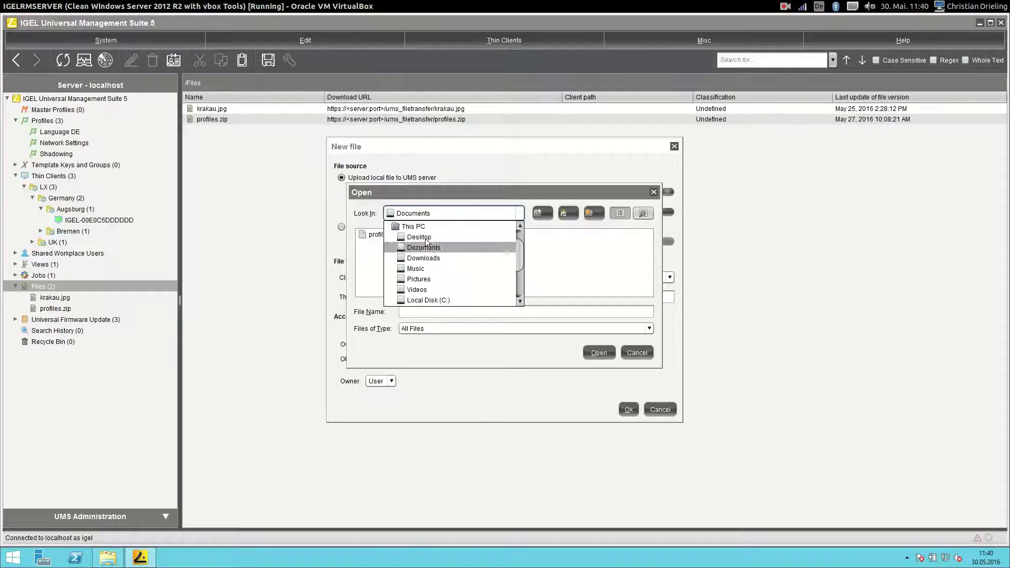
click(400, 239)
Pick chrome.tar.bz2 from chrome 47\chrome 47\target\chrome and upload it.
double_click(382, 236)
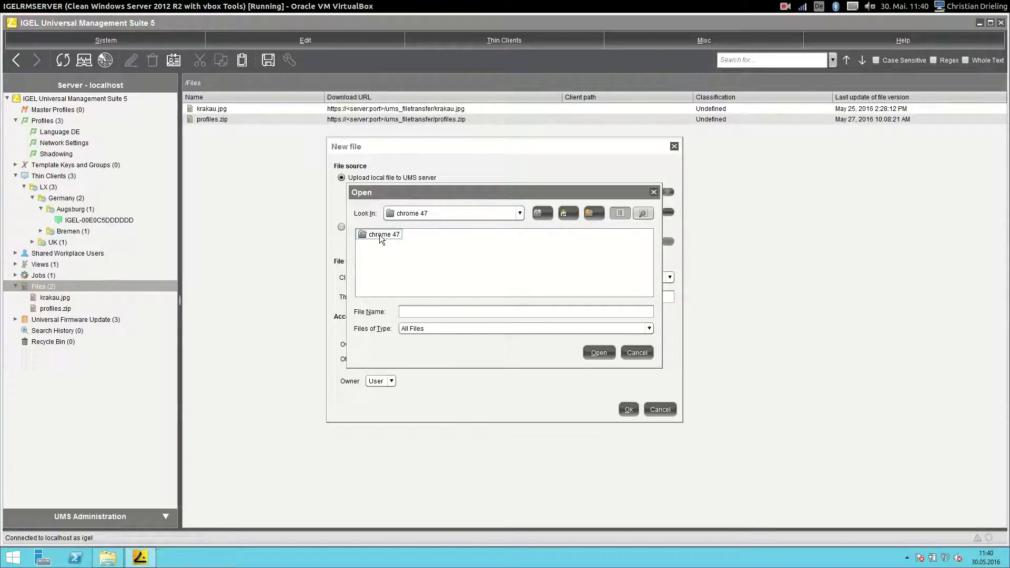
double_click(380, 235)
double_click(379, 244)
click(390, 245)
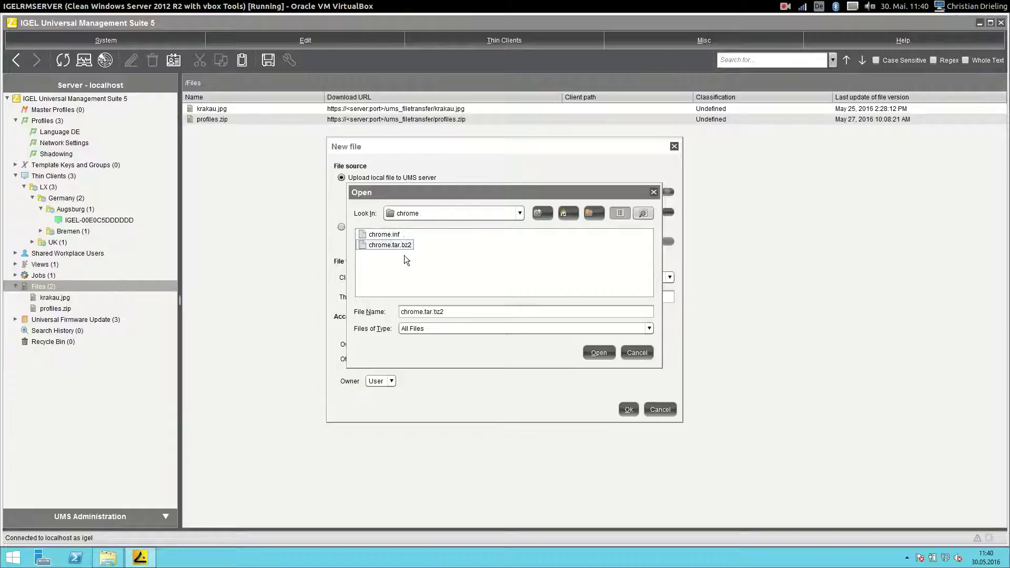
click(600, 352)
click(628, 410)
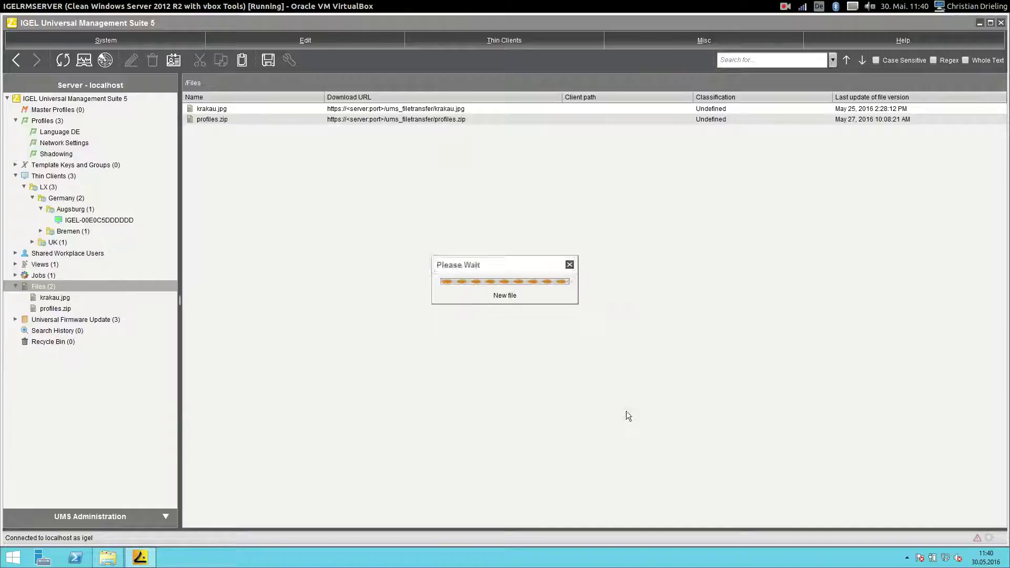
Add chrome.inf from Desktop\chrome 47\target\chrome as a new server file.
right_click(50, 298)
click(83, 390)
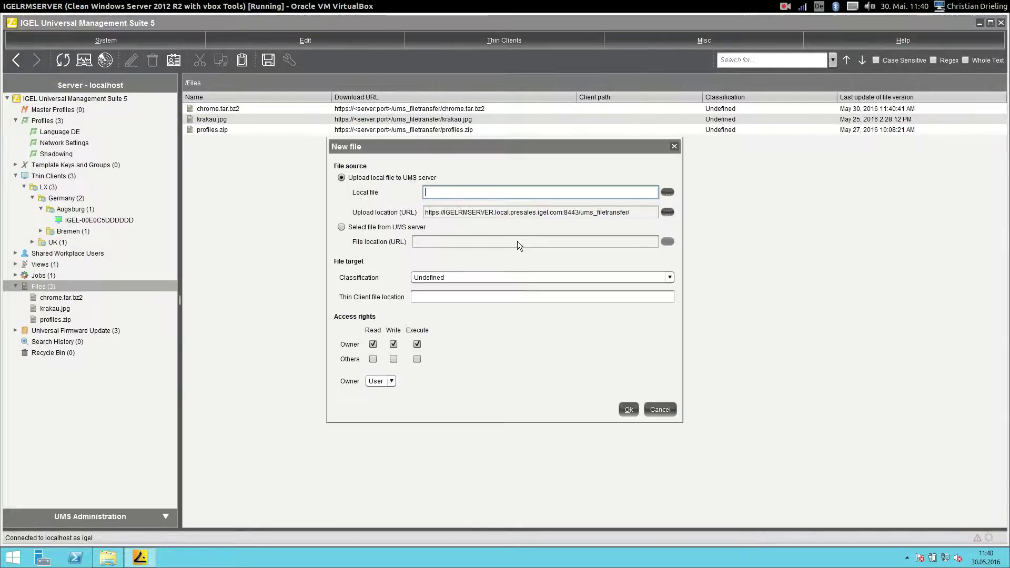
click(665, 193)
click(403, 214)
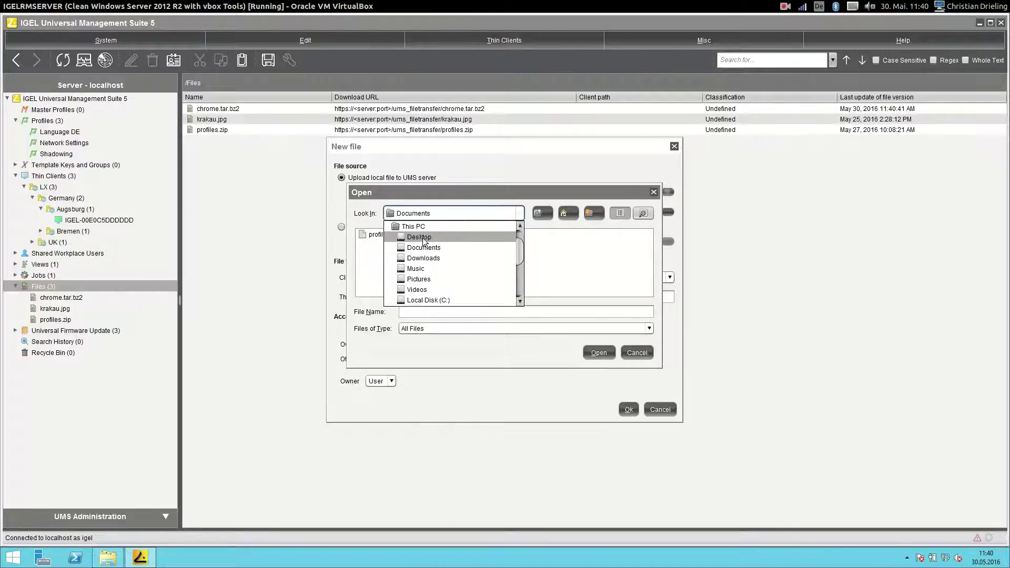
click(421, 237)
double_click(383, 236)
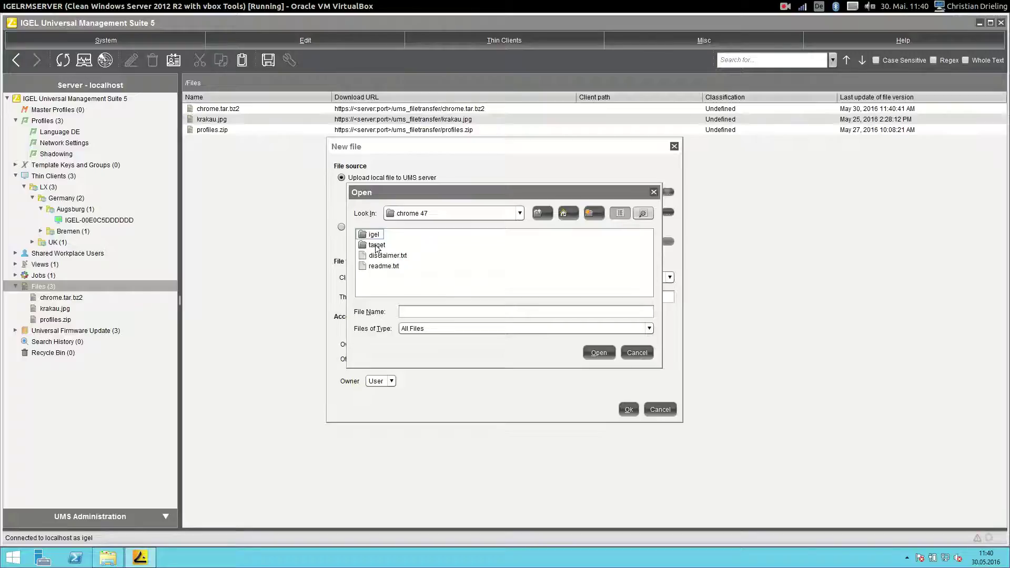
double_click(377, 245)
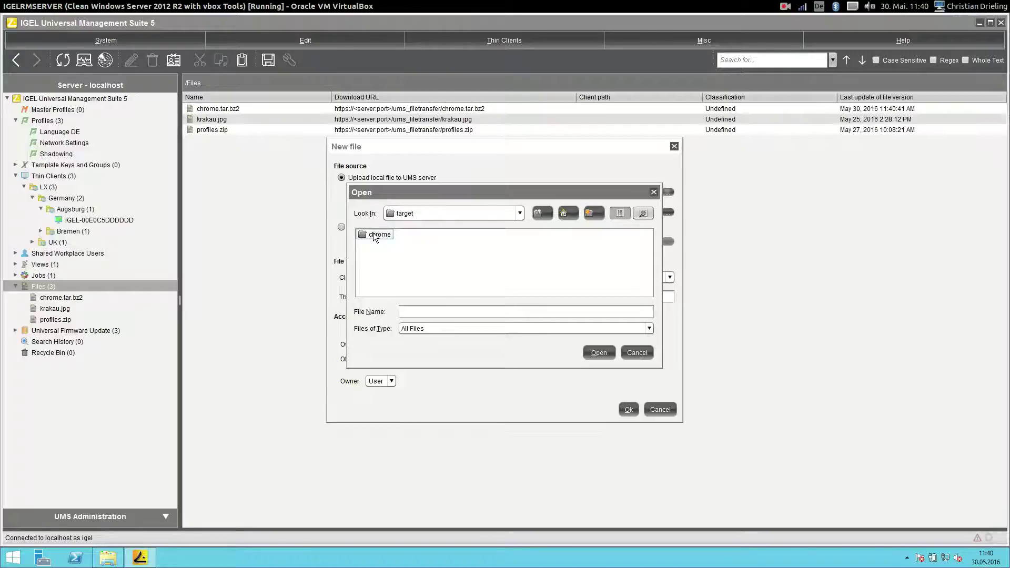
double_click(360, 236)
click(360, 237)
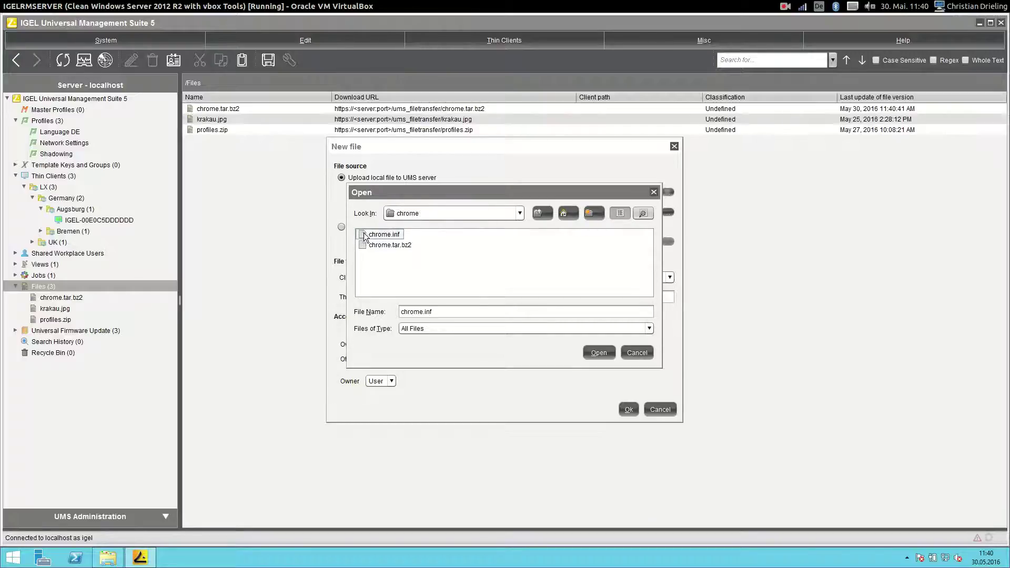
click(600, 352)
click(626, 411)
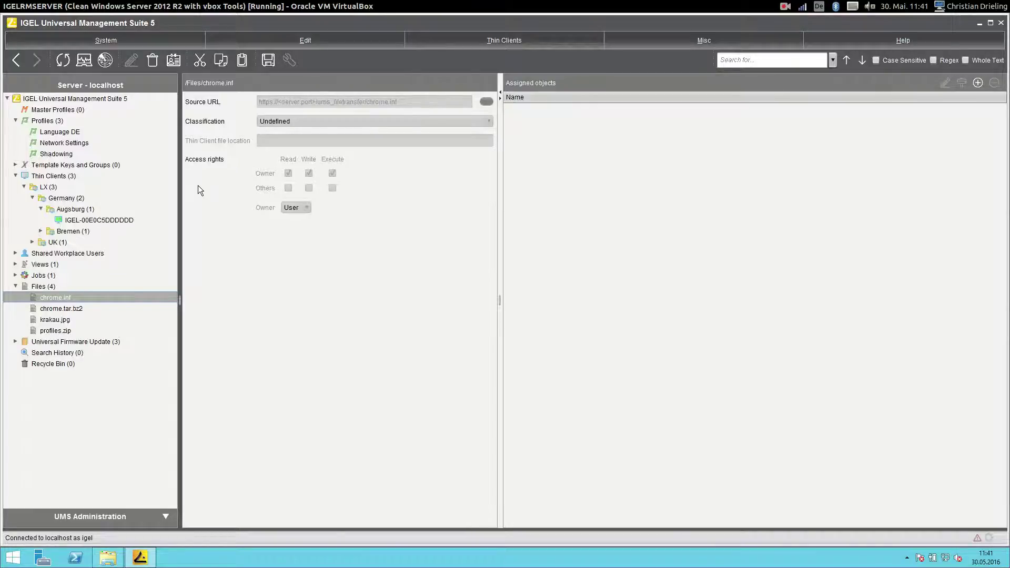
Import profiles.zip from Desktop\chrome 47\igel\profiles via System > Import Profiles.
click(46, 121)
click(95, 42)
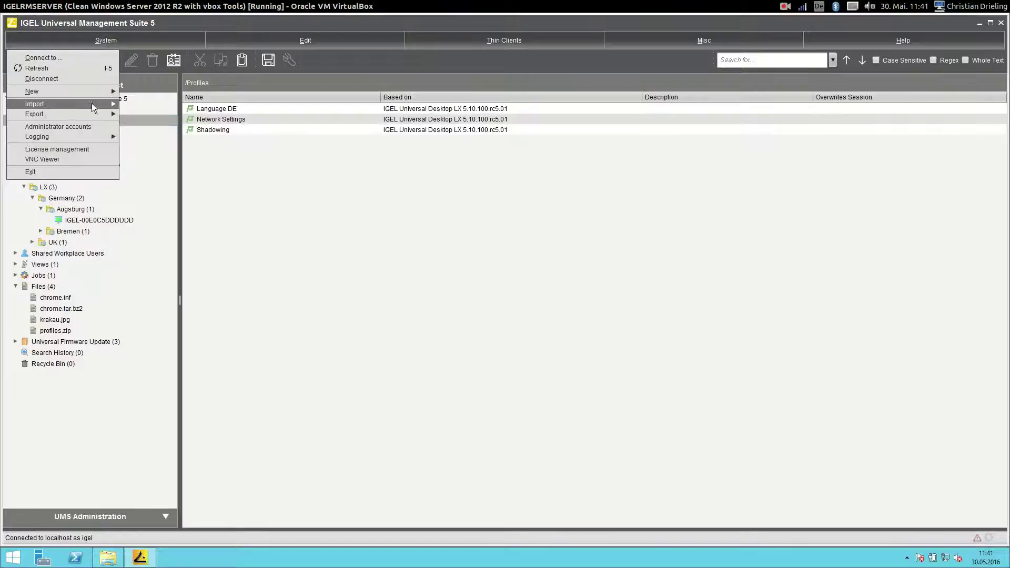
mouse_move(92, 107)
click(194, 119)
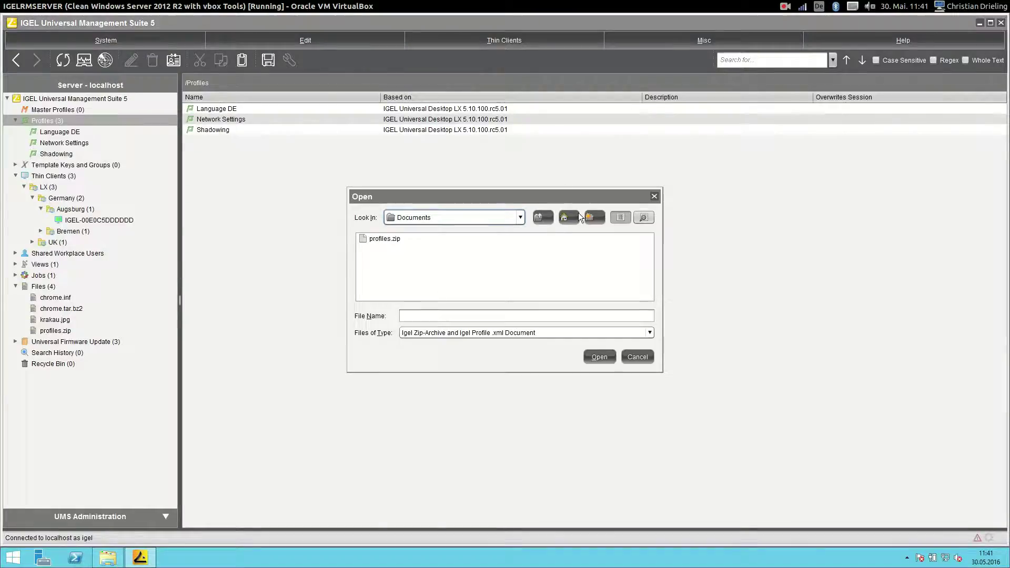
click(463, 217)
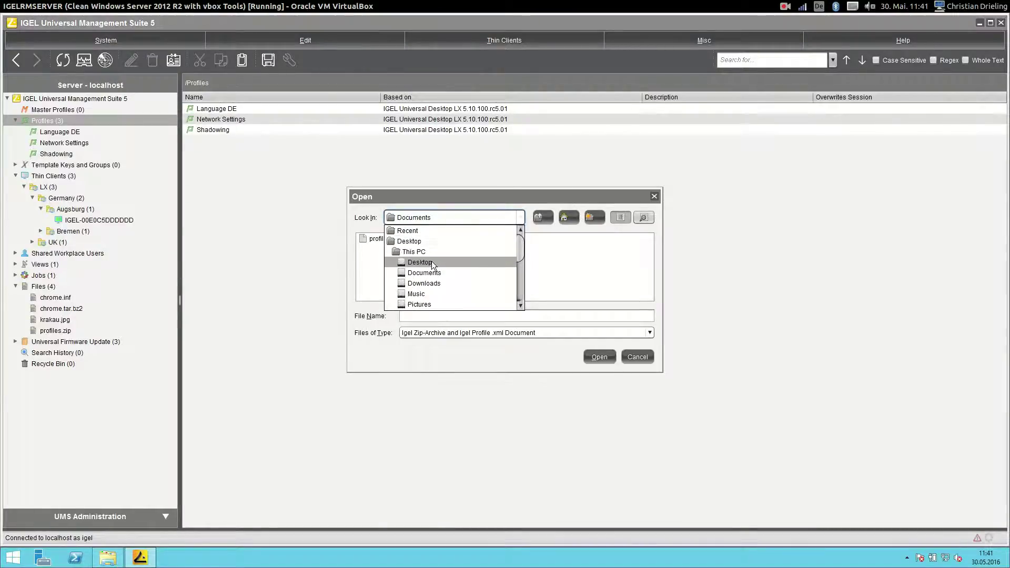
click(432, 261)
double_click(384, 237)
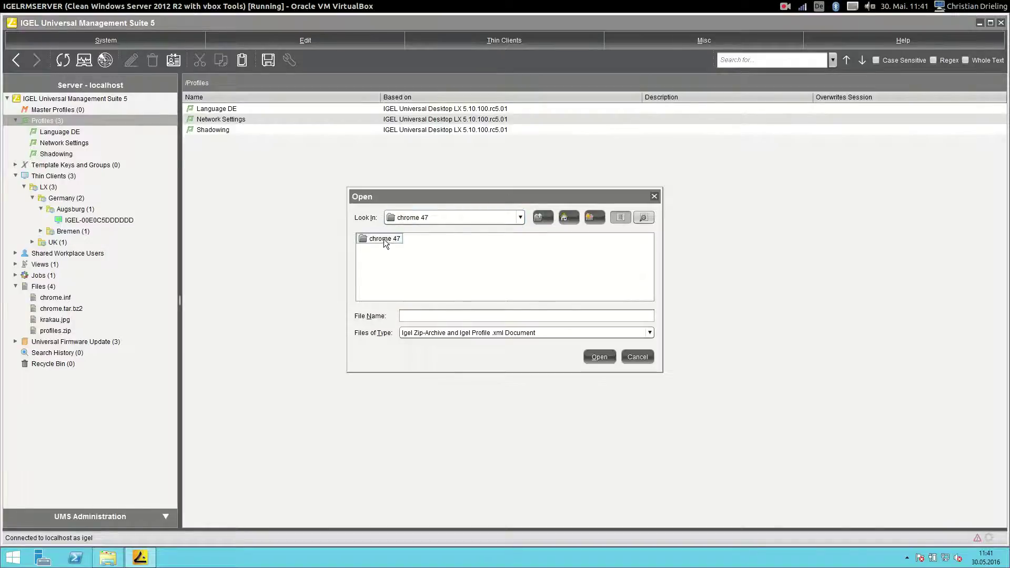
double_click(377, 239)
double_click(378, 239)
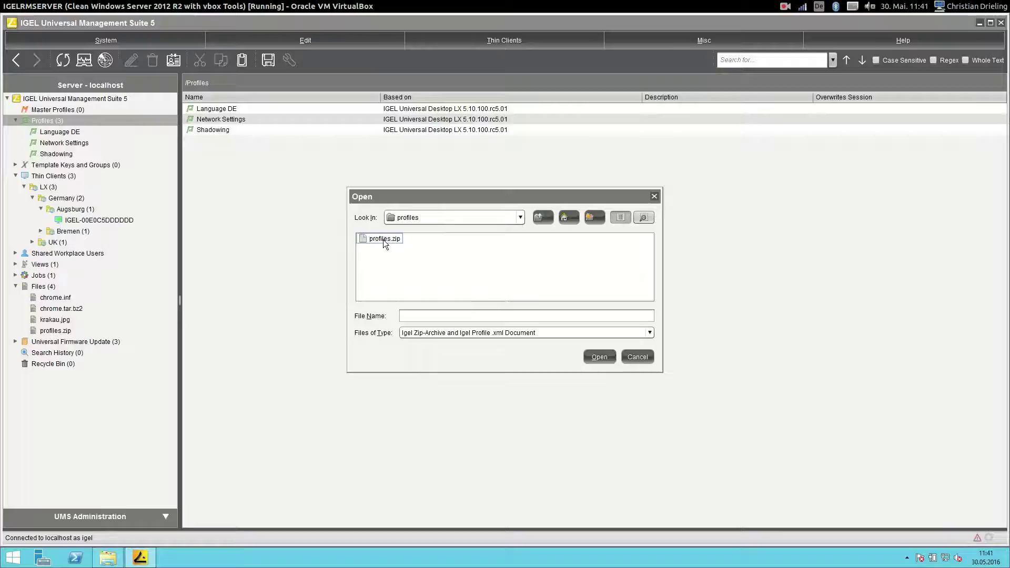
double_click(383, 239)
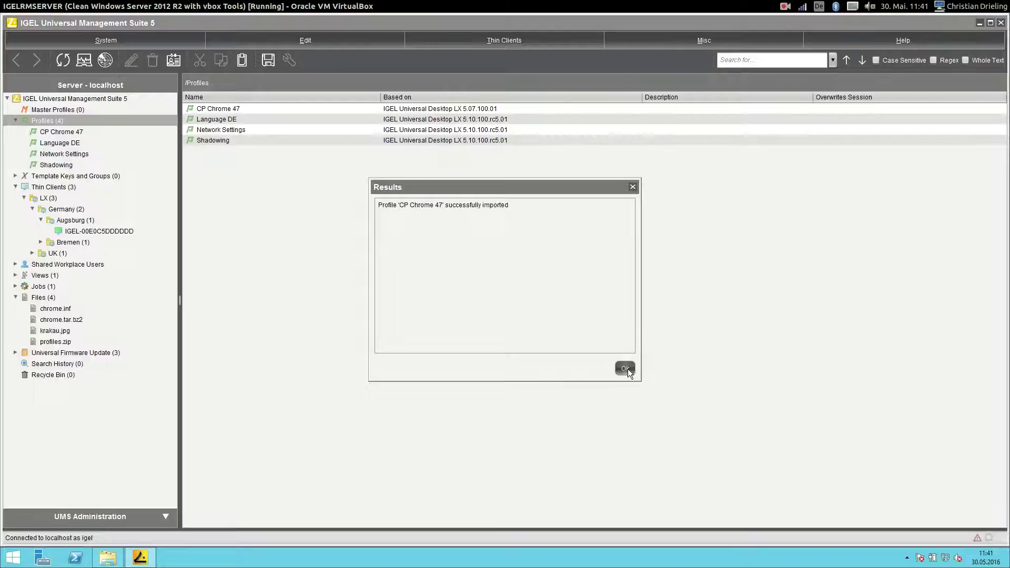
click(624, 368)
Open the CP Chrome 47 Custom Partition download source entry for editing.
click(66, 132)
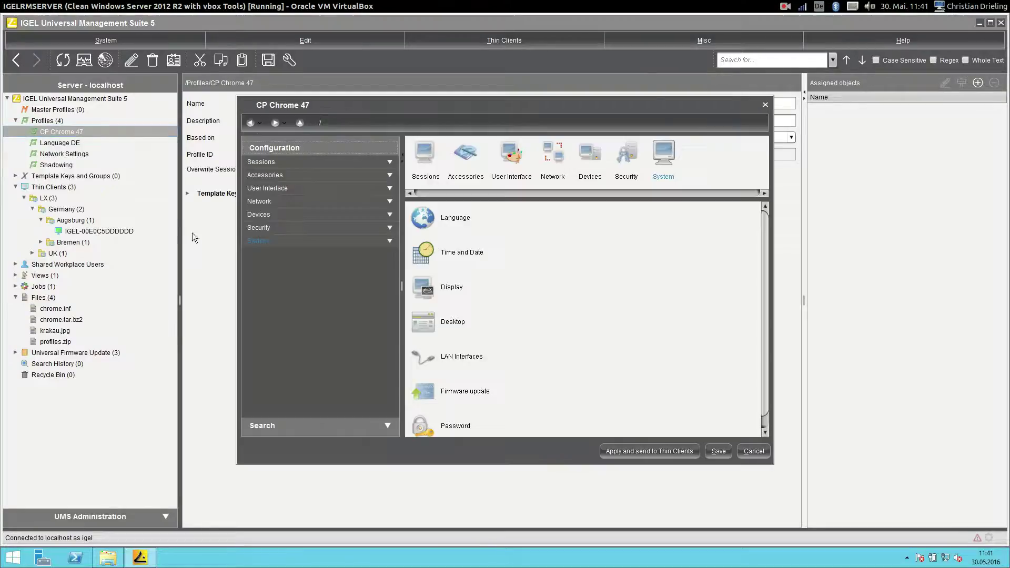
click(263, 241)
double_click(292, 311)
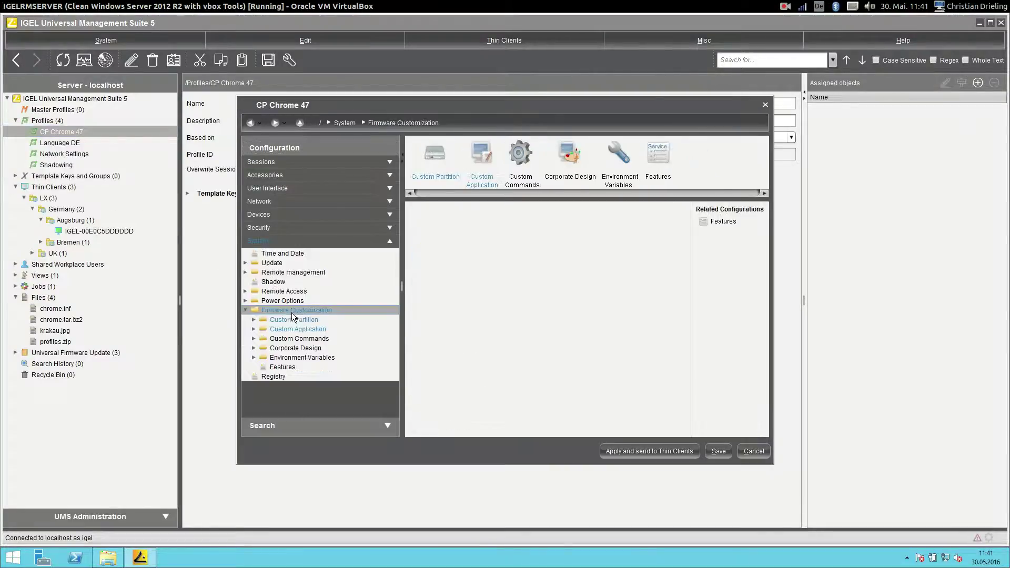
double_click(291, 320)
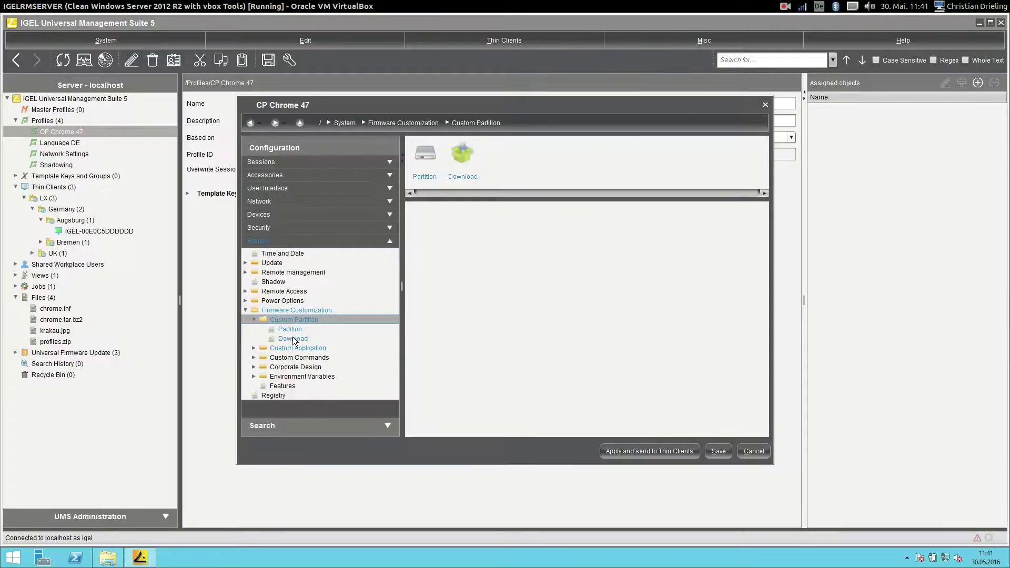
click(293, 338)
double_click(610, 236)
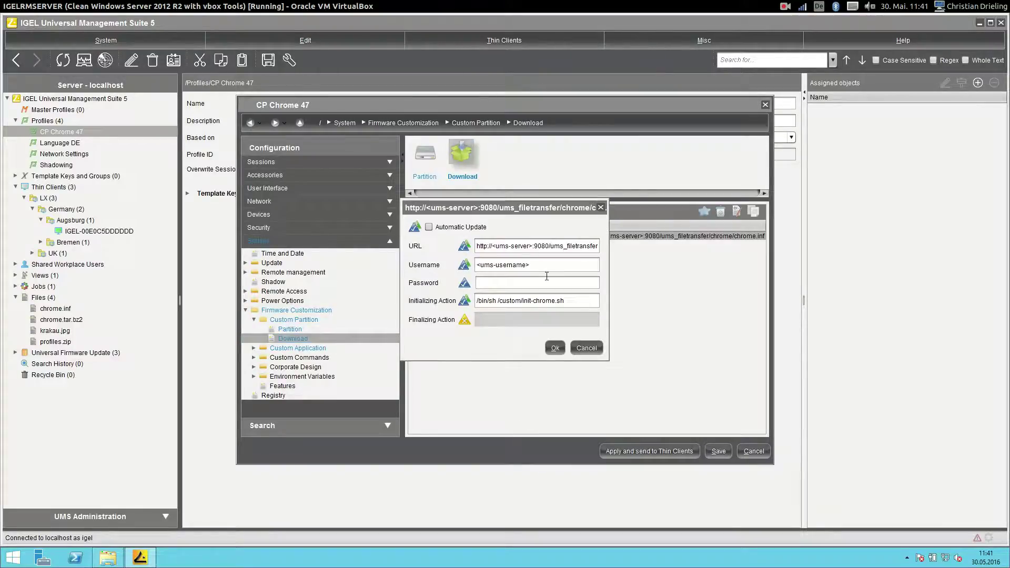
Replace the server placeholder with igelrmserver and remove the extra chrome/ folder from the URL.
triple_click(533, 245)
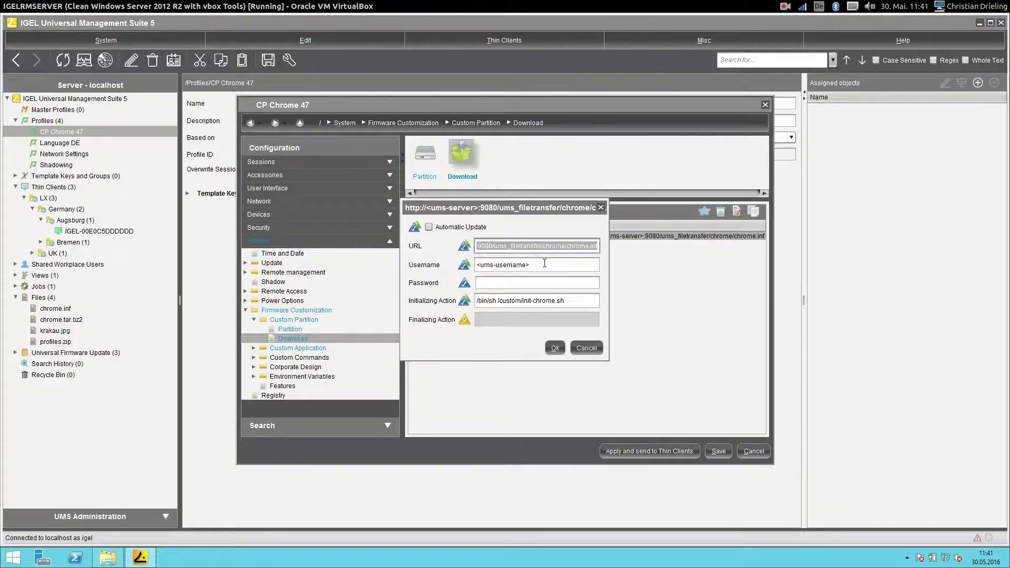
click(515, 246)
mouse_move(492, 246)
mouse_down()
mouse_move(526, 245)
mouse_move(474, 246)
mouse_move(499, 247)
mouse_up()
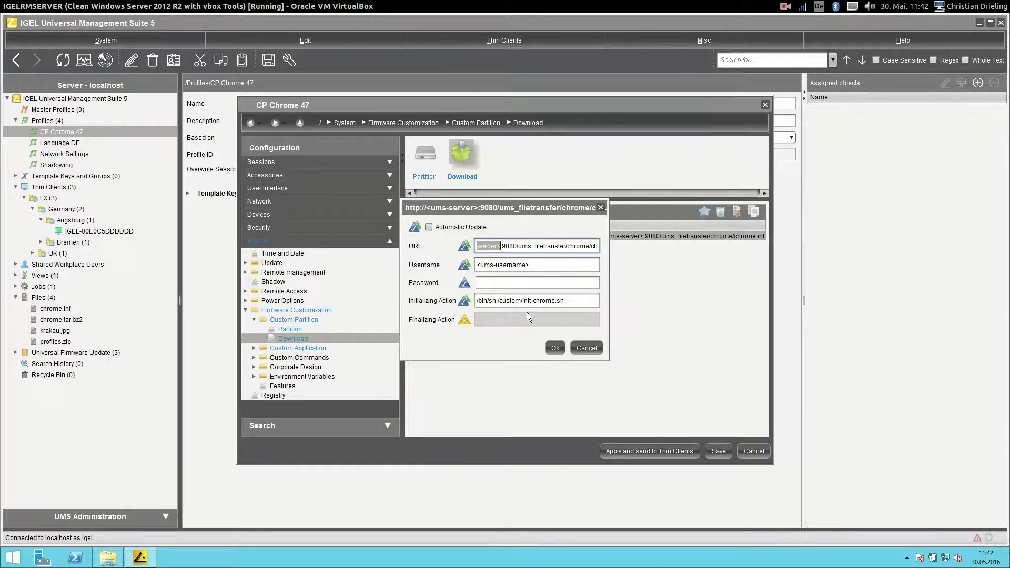
text(igel)
text(rmserver:)
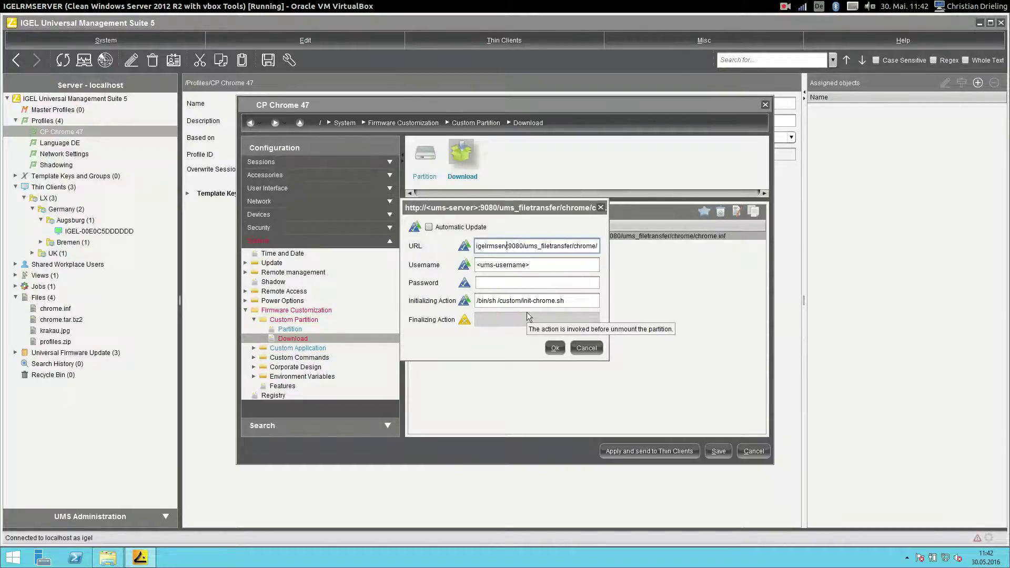
key(Home)
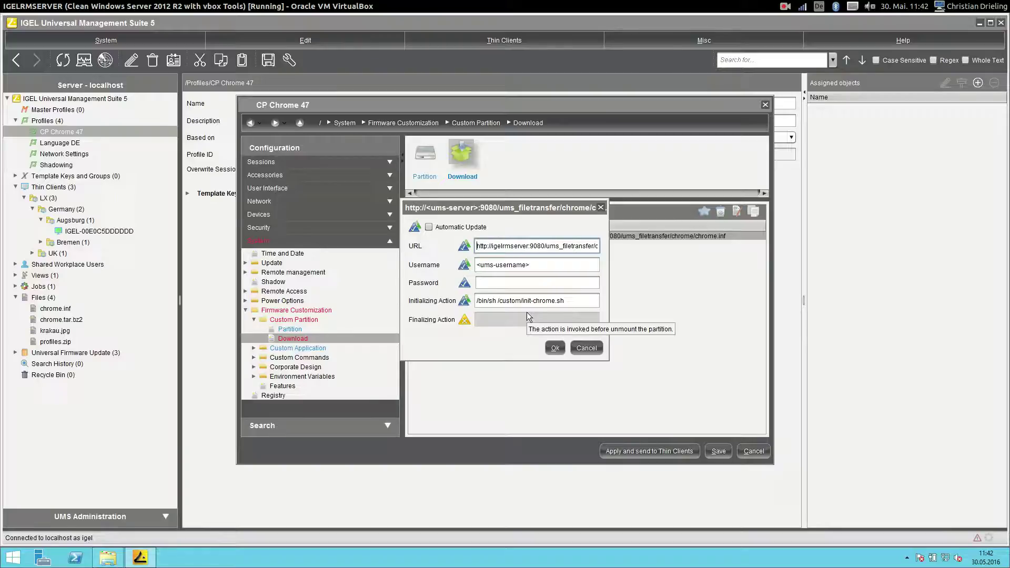
drag(534, 242, 511, 244)
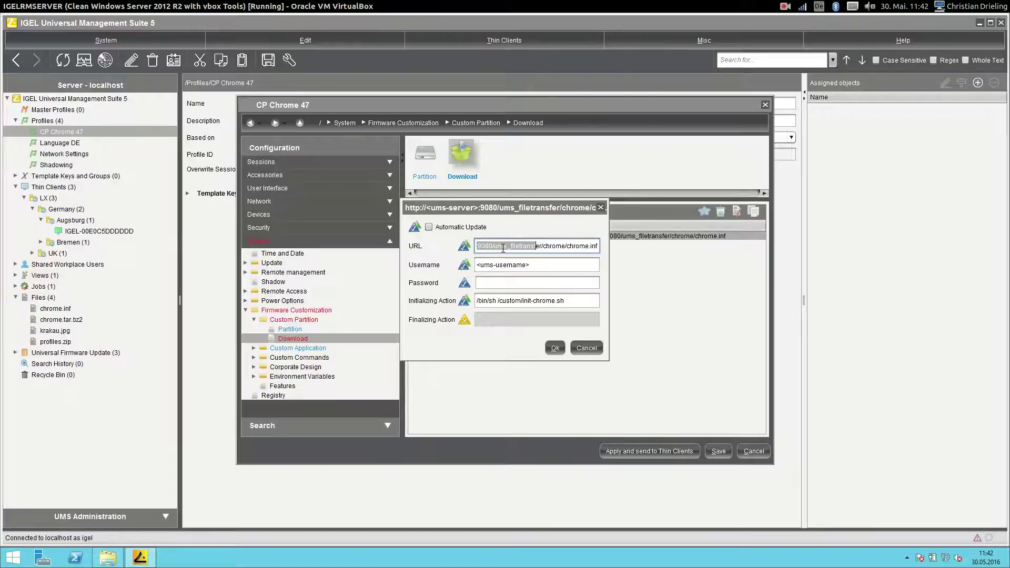
click(551, 246)
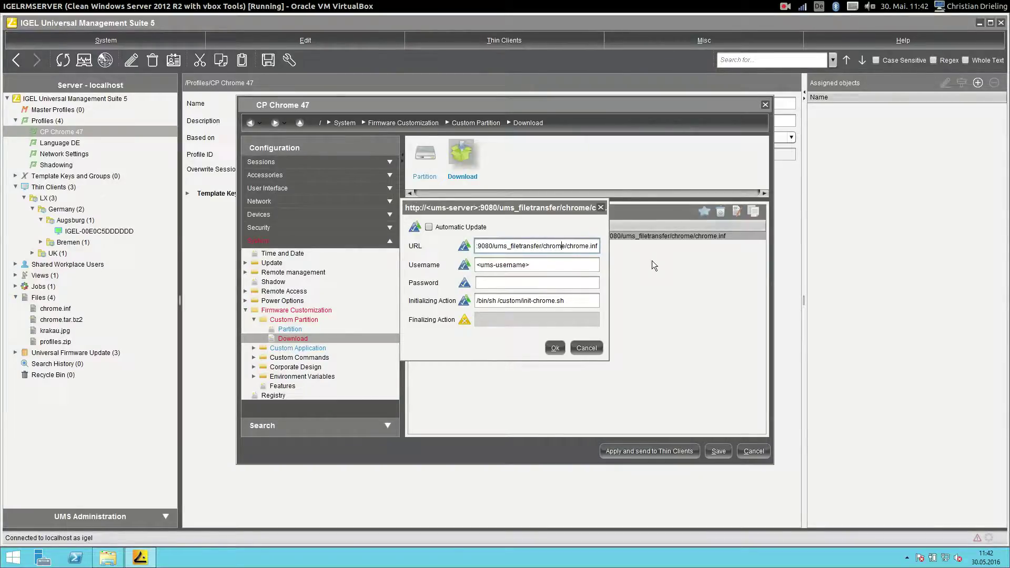
key(BackSpace)
key(BackSpace)
key(BackSpace)
key(Delete)
key(Delete)
key(Delete)
key(Delete)
Enter the download username and password, confirm, and save the CP Chrome 47 profile.
click(536, 266)
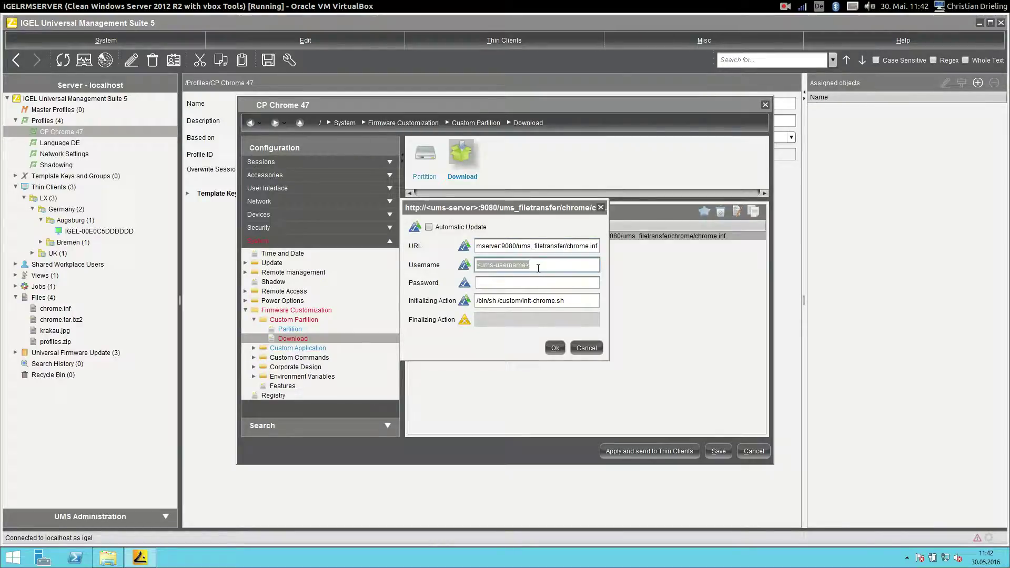
text(igel)
key(Tab)
text(igel)
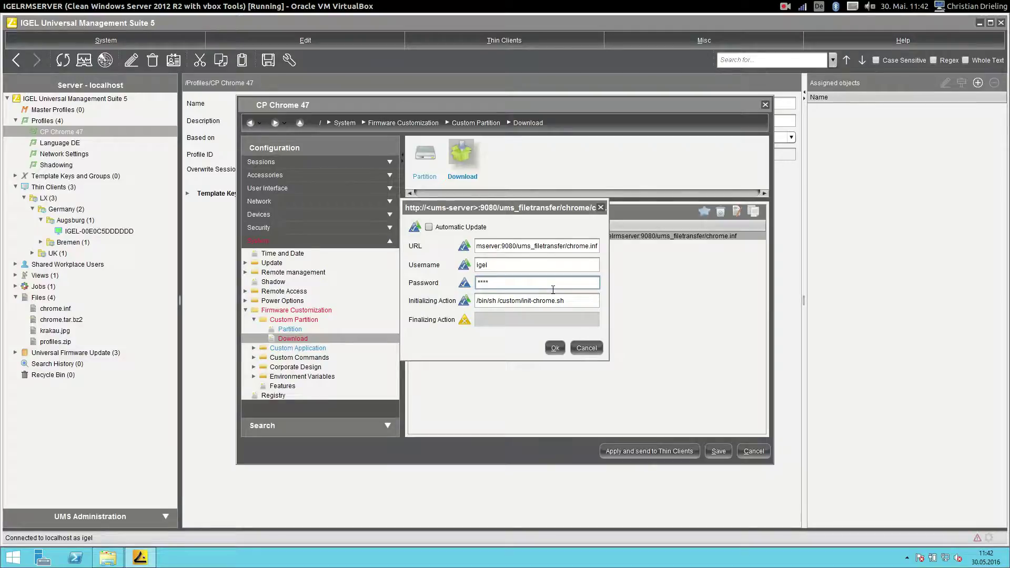
click(554, 348)
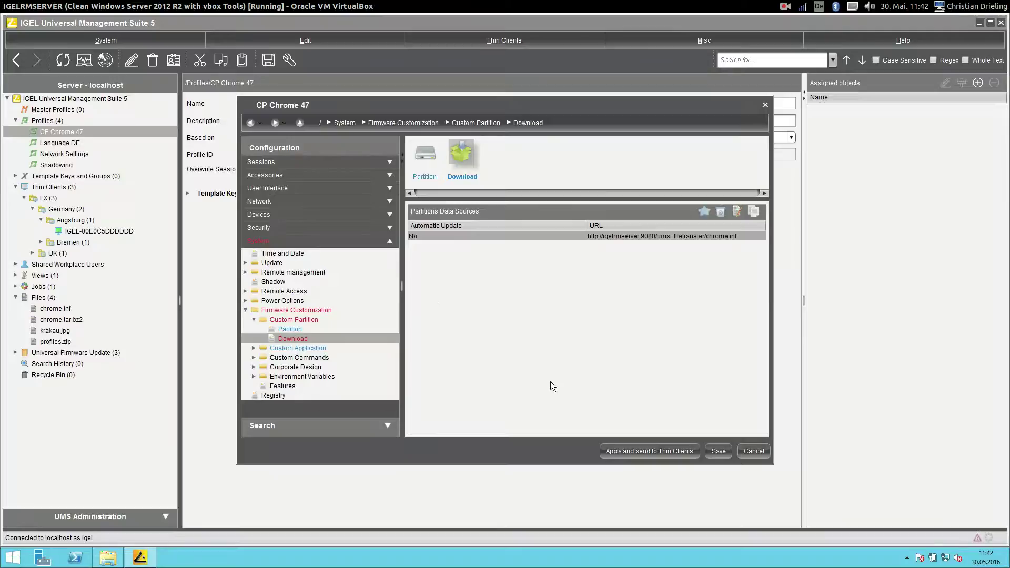
click(720, 451)
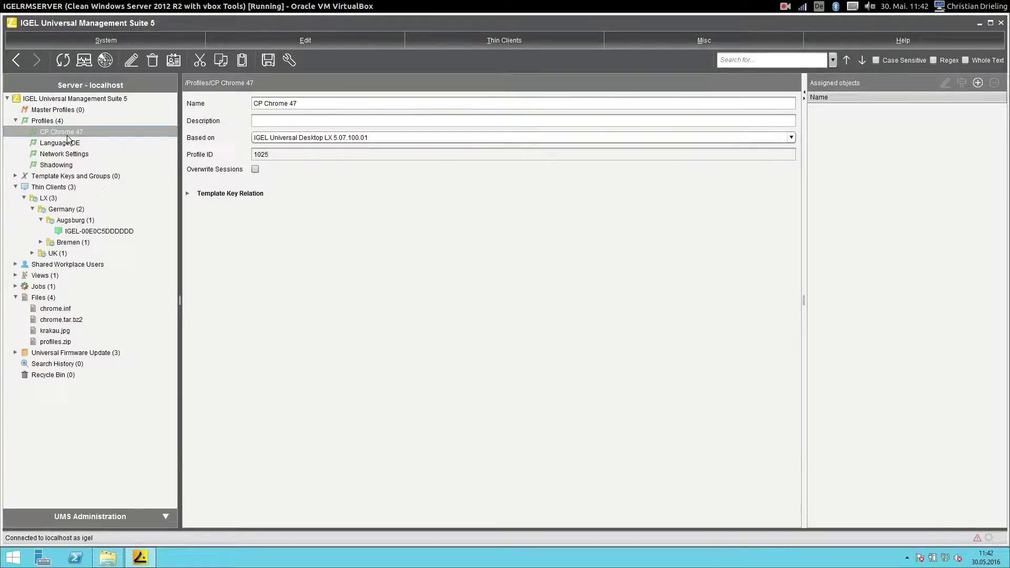
Assign CP Chrome 47 to thin client IGEL-00E0C5DDDDDD with the update applied now.
drag(67, 135, 116, 231)
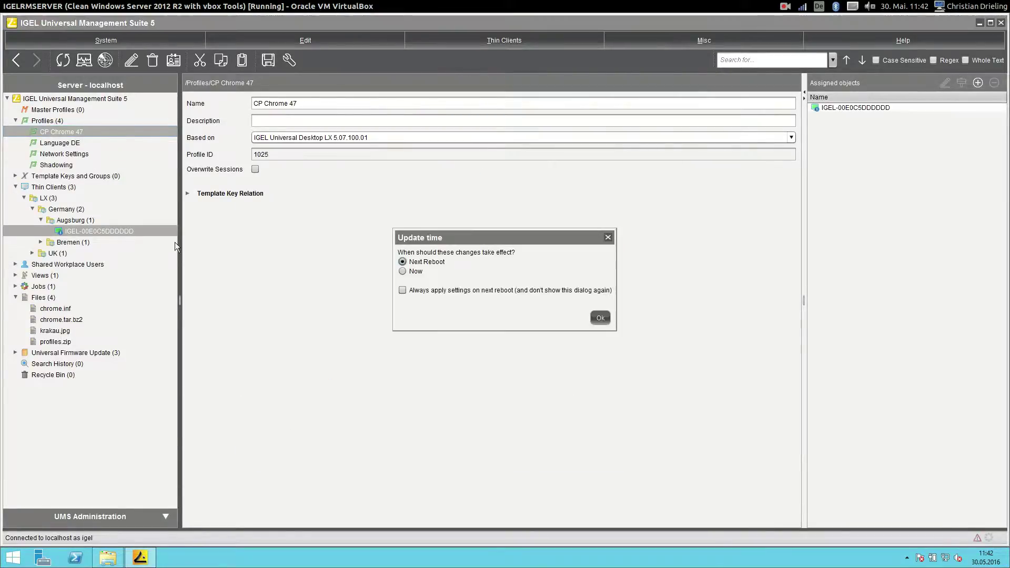
click(420, 272)
click(600, 318)
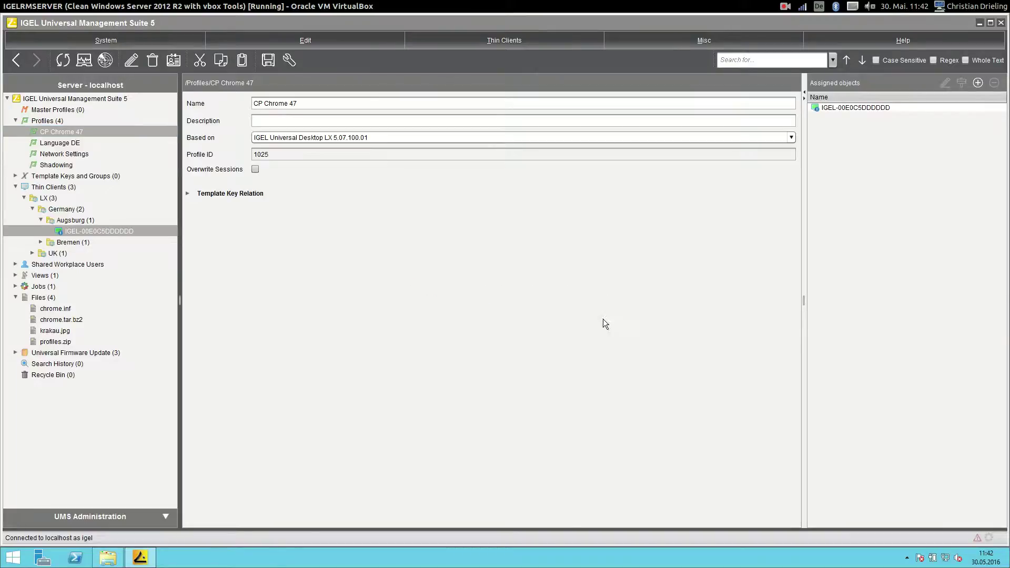
Raise the IGEL thin client VM window and accept the configuration update warning.
mouse_move(19, 187)
click(16, 214)
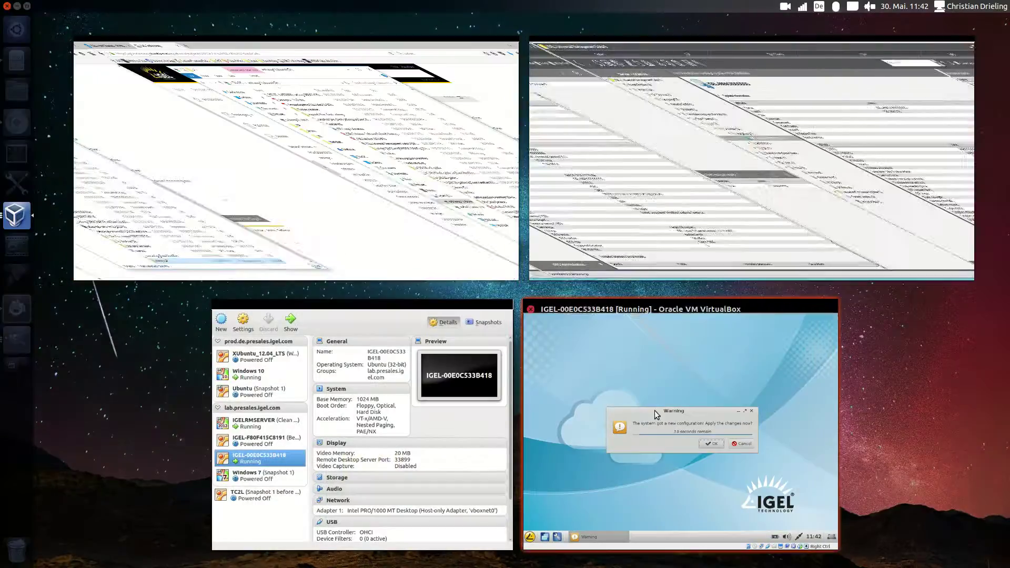
click(605, 342)
click(593, 283)
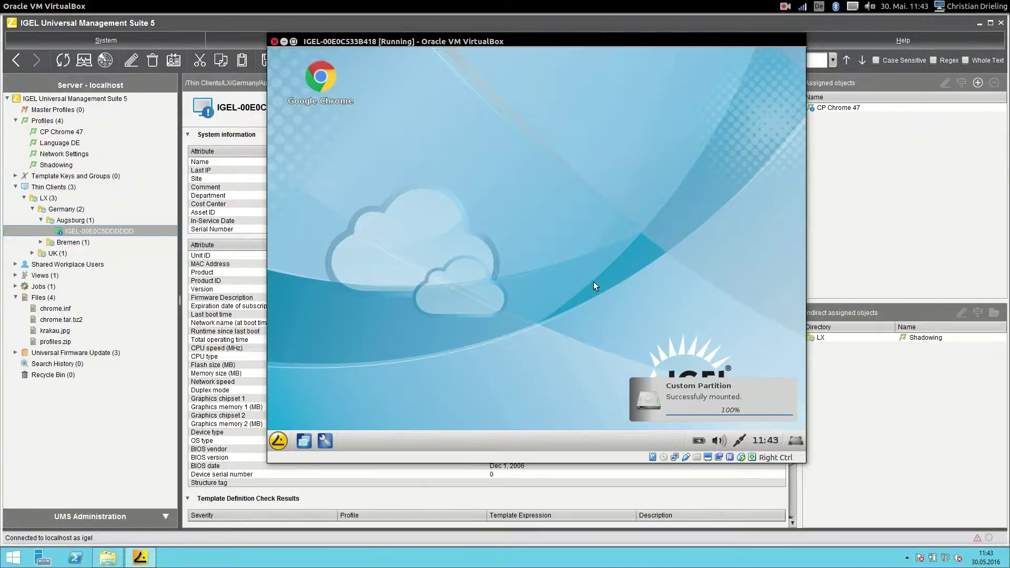
Launch Google Chrome from the thin client desktop and dismiss the first-run dialog.
double_click(322, 80)
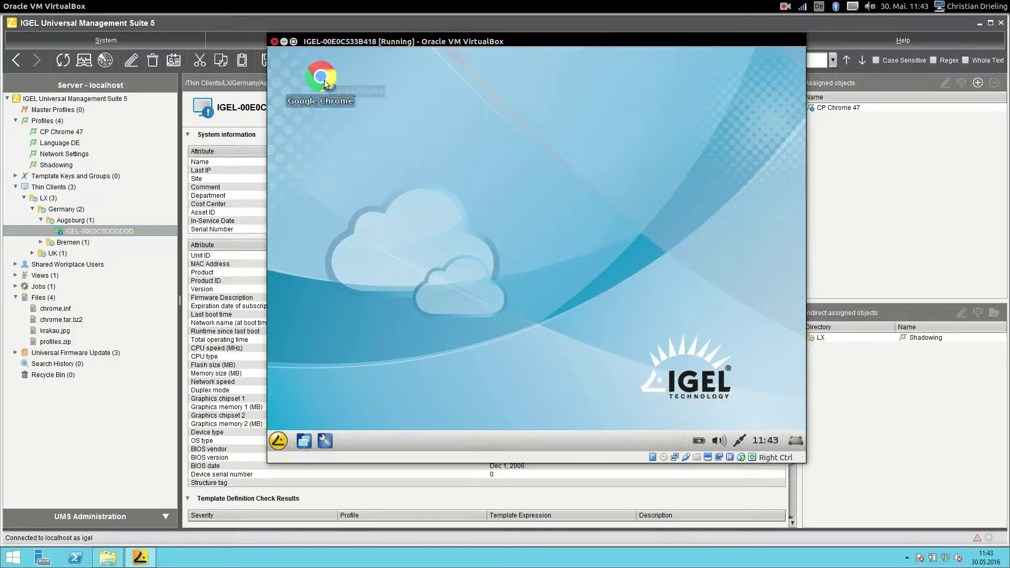
click(632, 269)
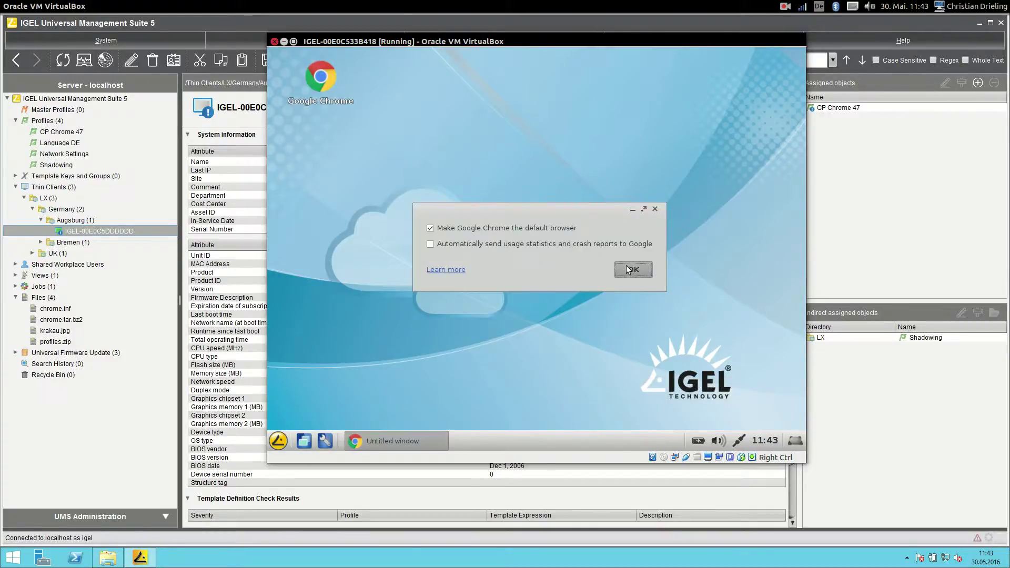